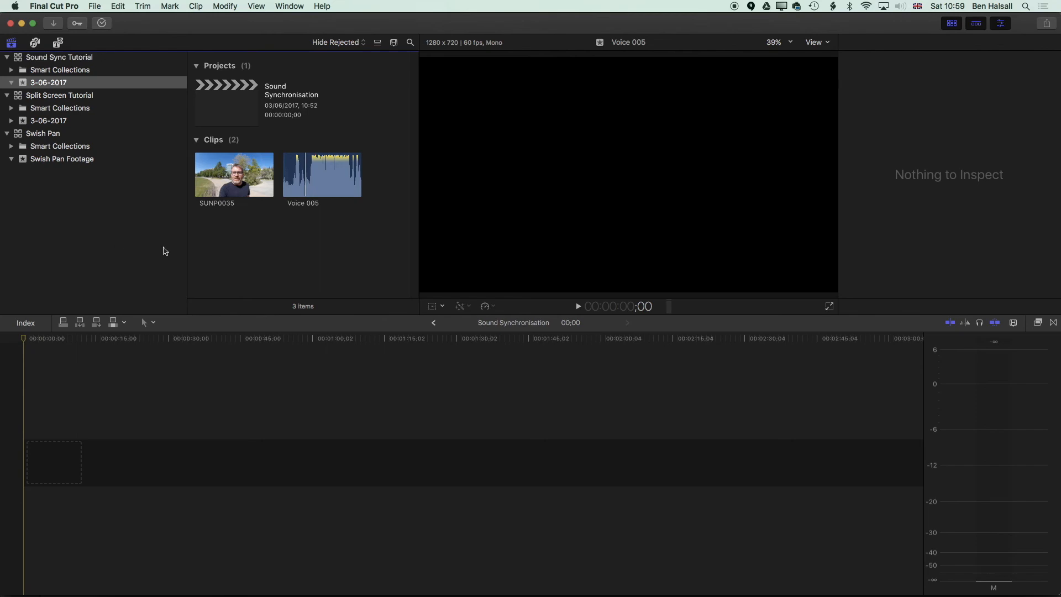
# Synchronize the selected SUNP0035 and Voice 005 clips into one clip using audio for synchronization.
pyautogui.click(237, 172)
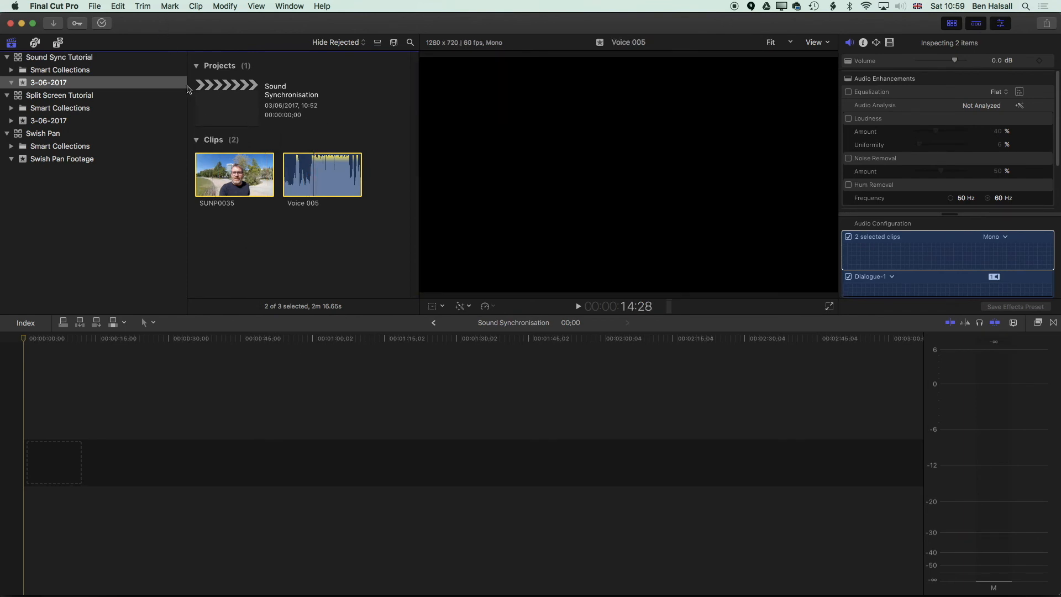
pyautogui.click(195, 6)
pyautogui.click(229, 29)
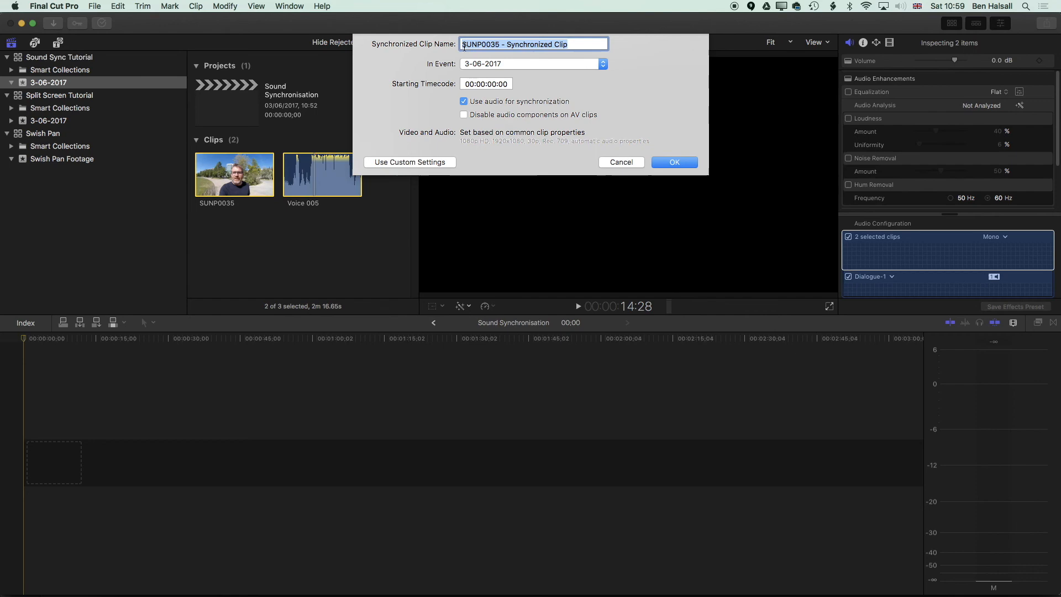
pyautogui.click(672, 163)
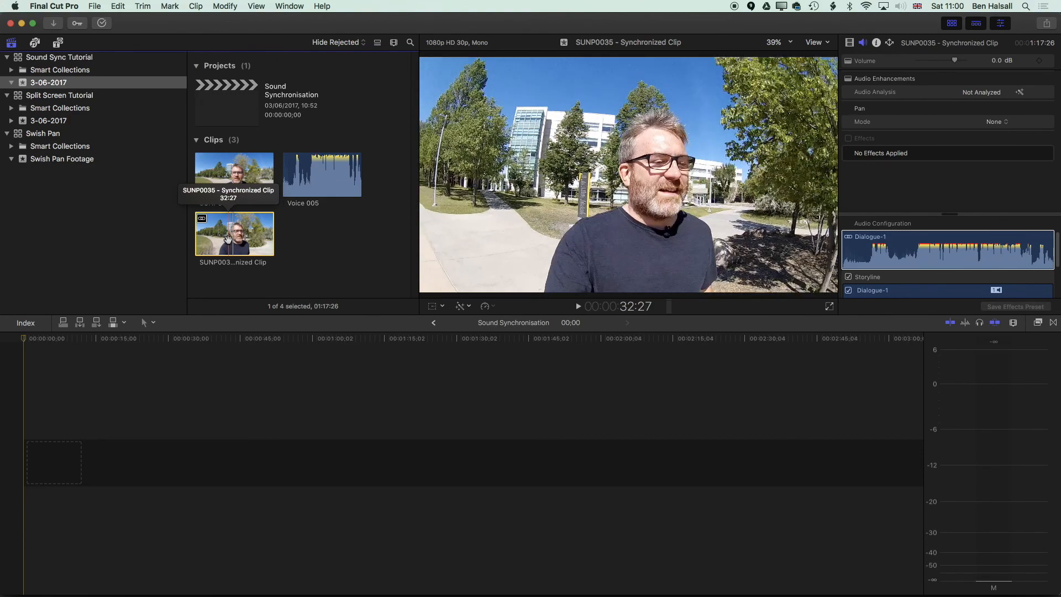
# Open the SUNP0035 Synchronized Clip to show its video with Voice 005 audio beneath.
pyautogui.rightClick(228, 238)
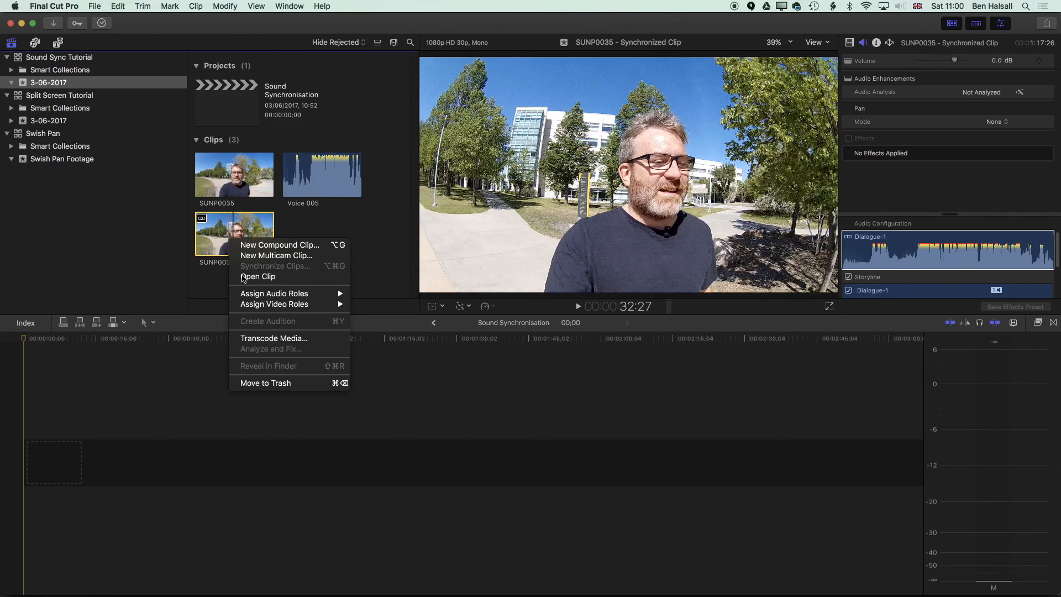
pyautogui.click(245, 277)
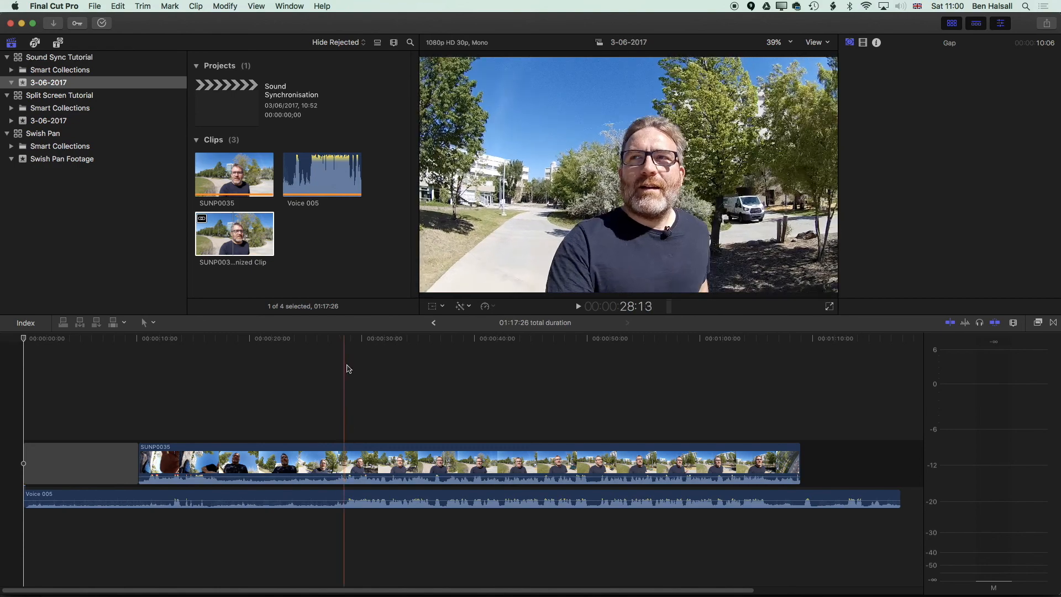
pyautogui.click(356, 338)
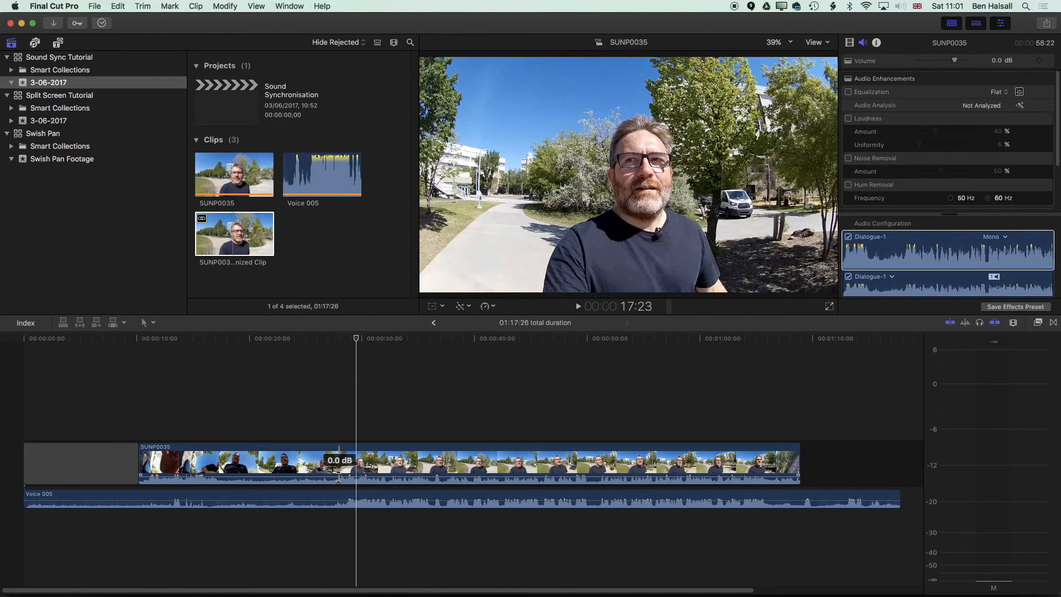
pyautogui.moveTo(338, 476); pyautogui.dragTo(340, 491)
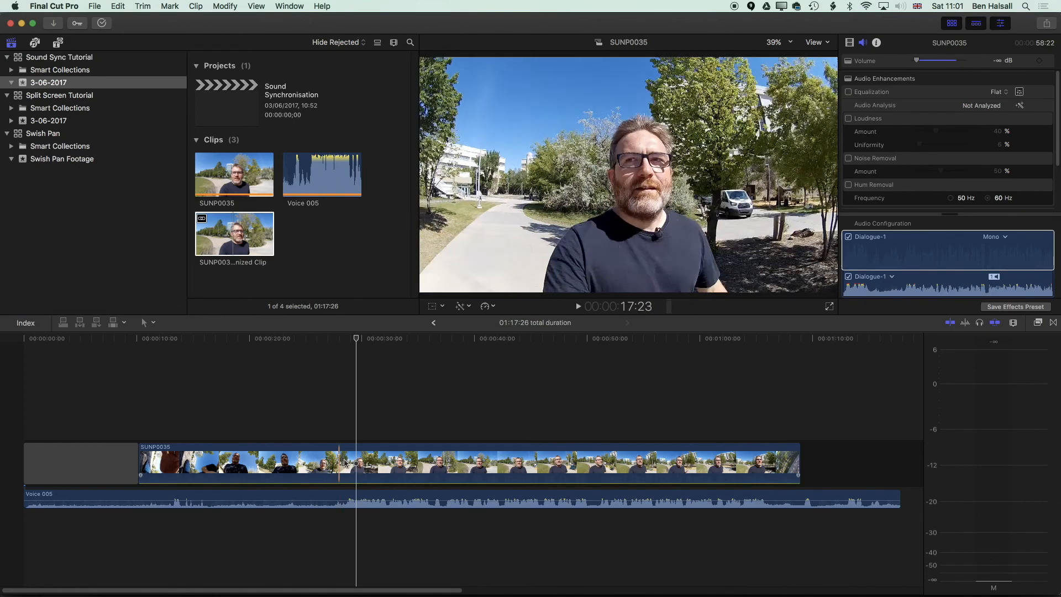
pyautogui.press('space')
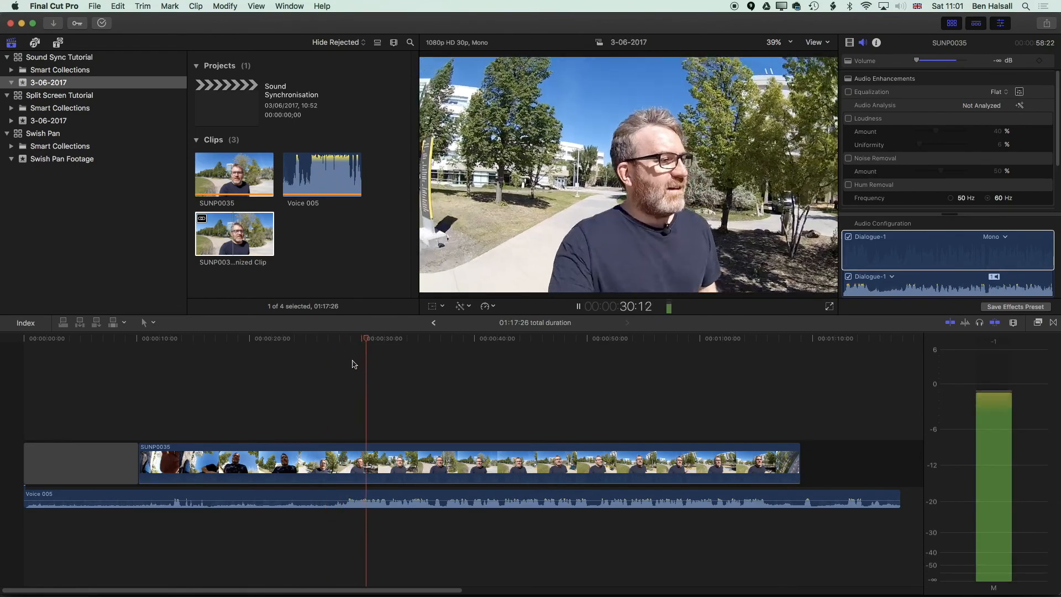
pyautogui.click(346, 341)
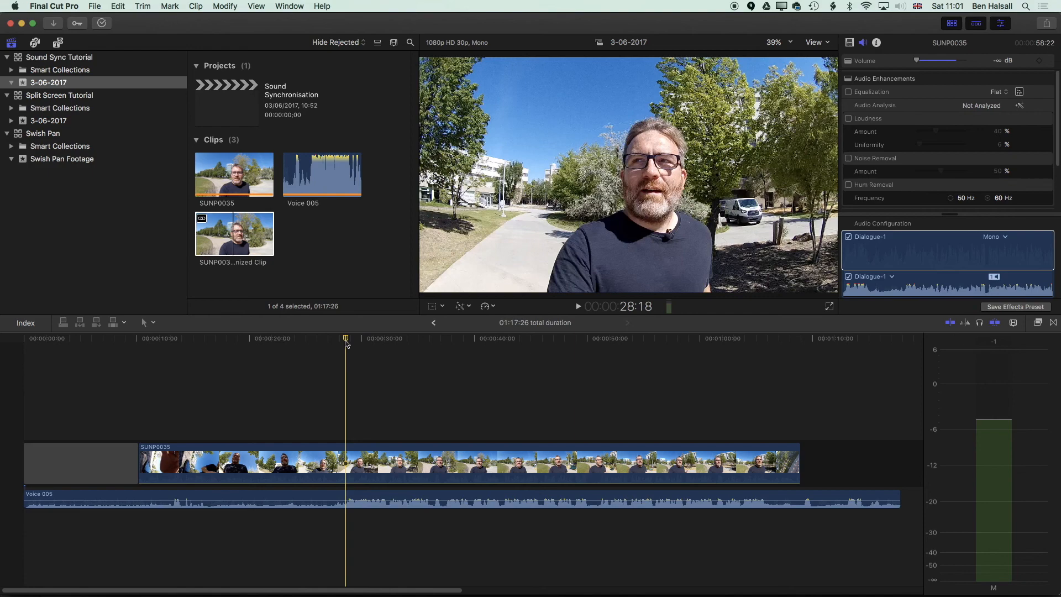
pyautogui.press('space')
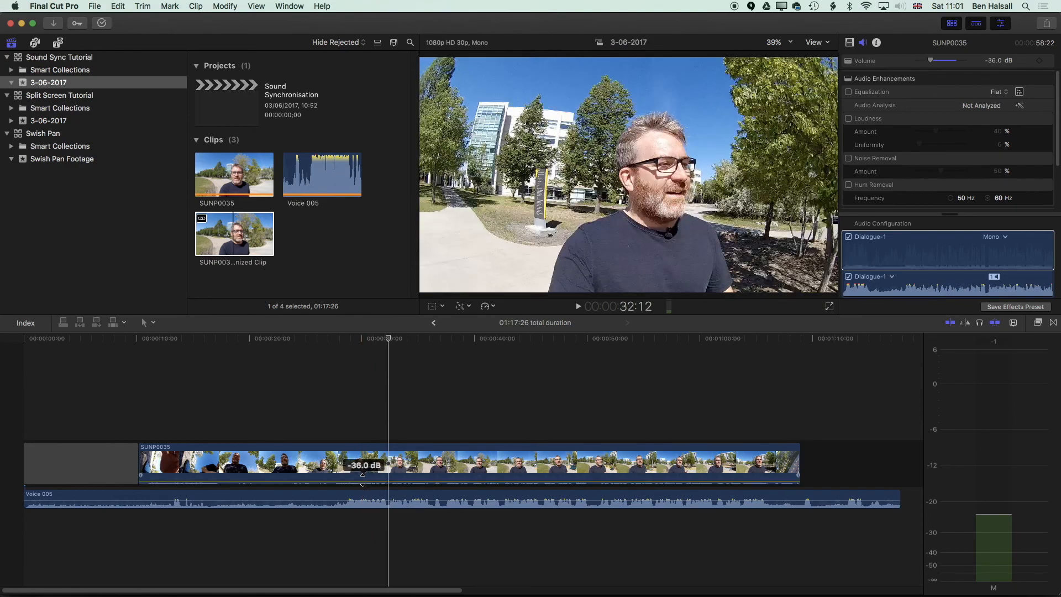
pyautogui.moveTo(363, 470); pyautogui.dragTo(362, 509)
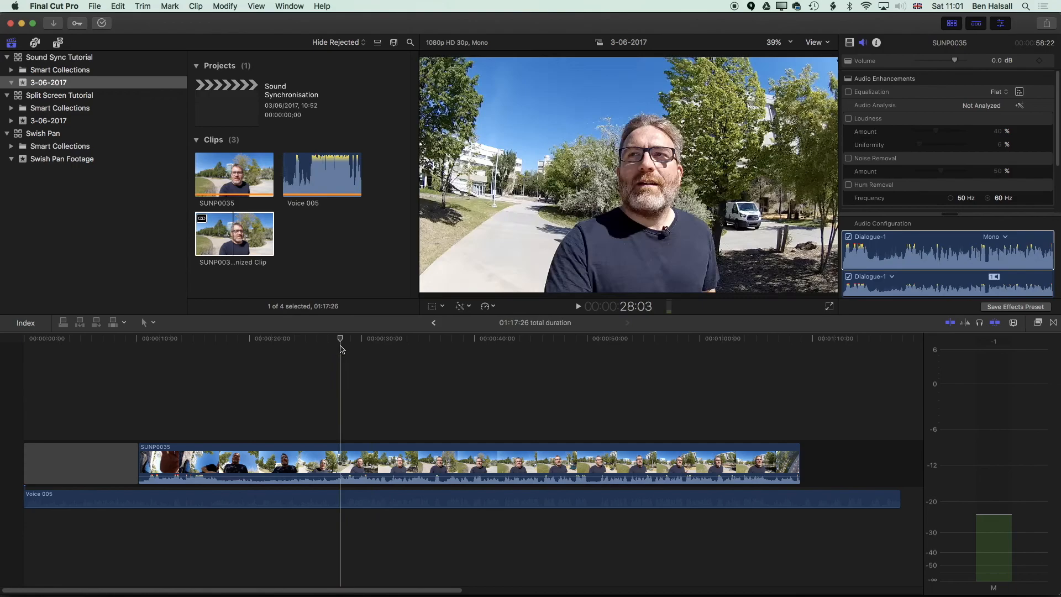
pyautogui.press('space')
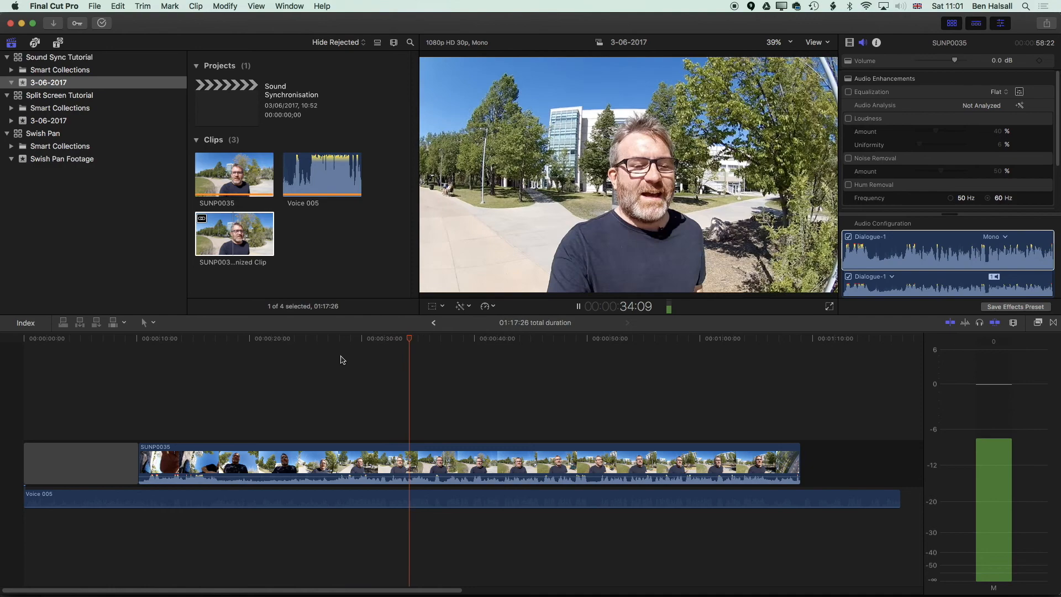
pyautogui.press('space')
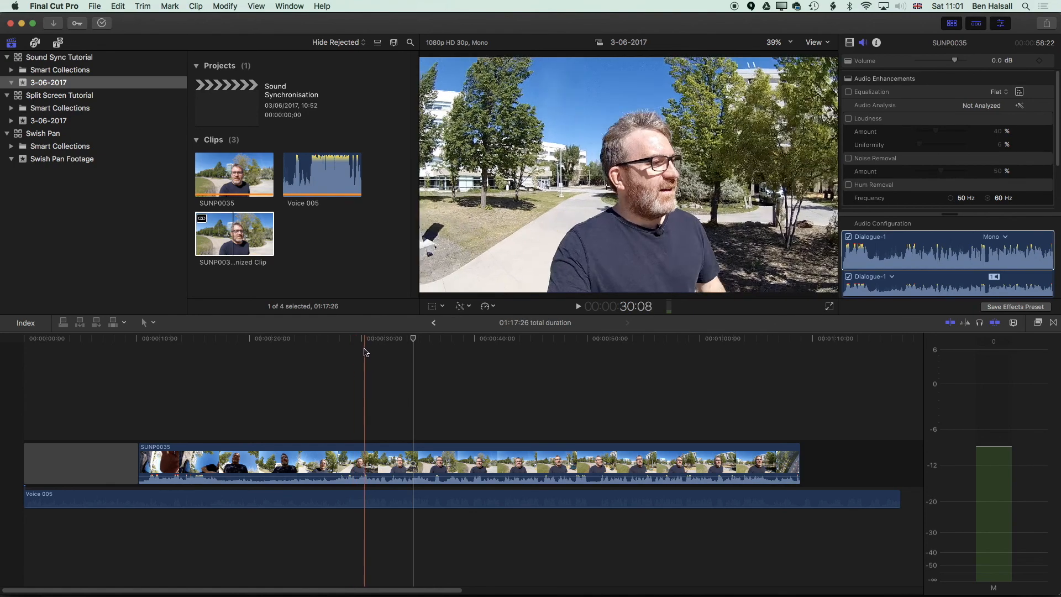
# Place the synchronized clip in the Sound Synchronisation project timeline and preview it.
pyautogui.click(231, 110)
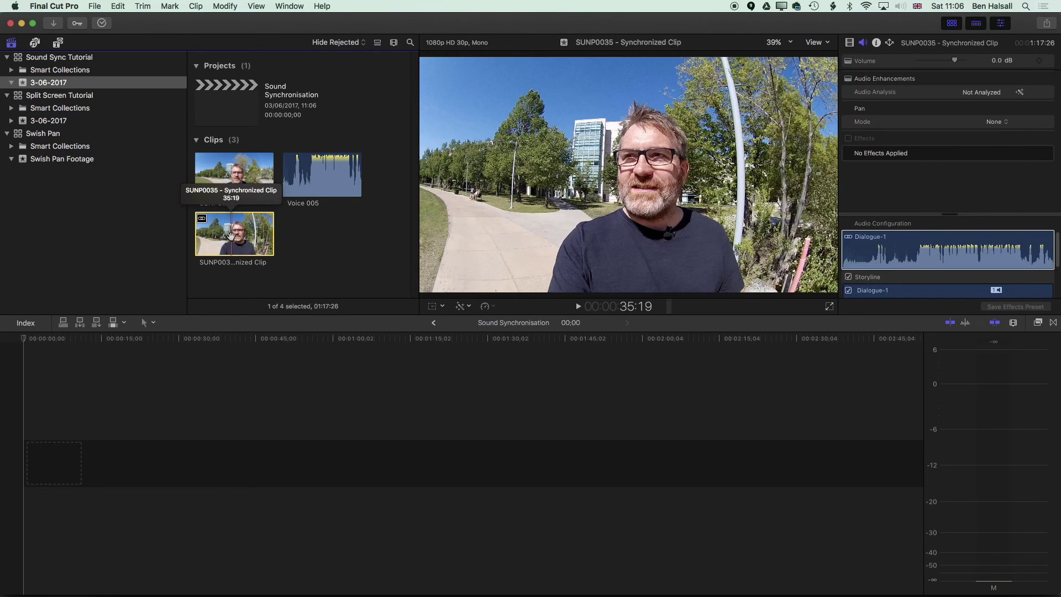
pyautogui.moveTo(234, 235)
pyautogui.mouseDown()
pyautogui.moveTo(83, 470)
pyautogui.moveTo(25, 469)
pyautogui.mouseUp()
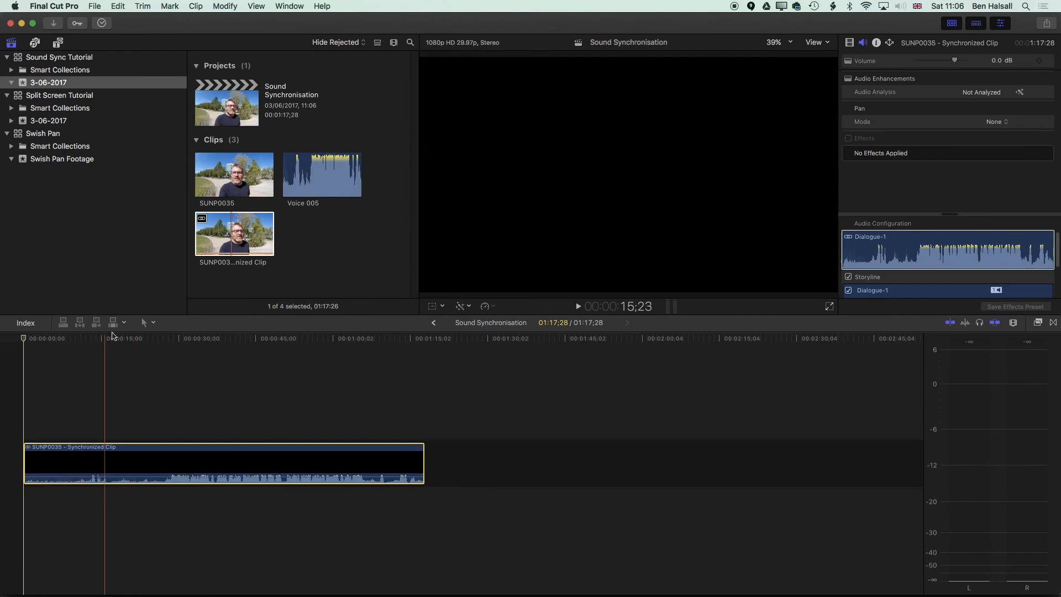
pyautogui.click(173, 368)
pyautogui.press('space')
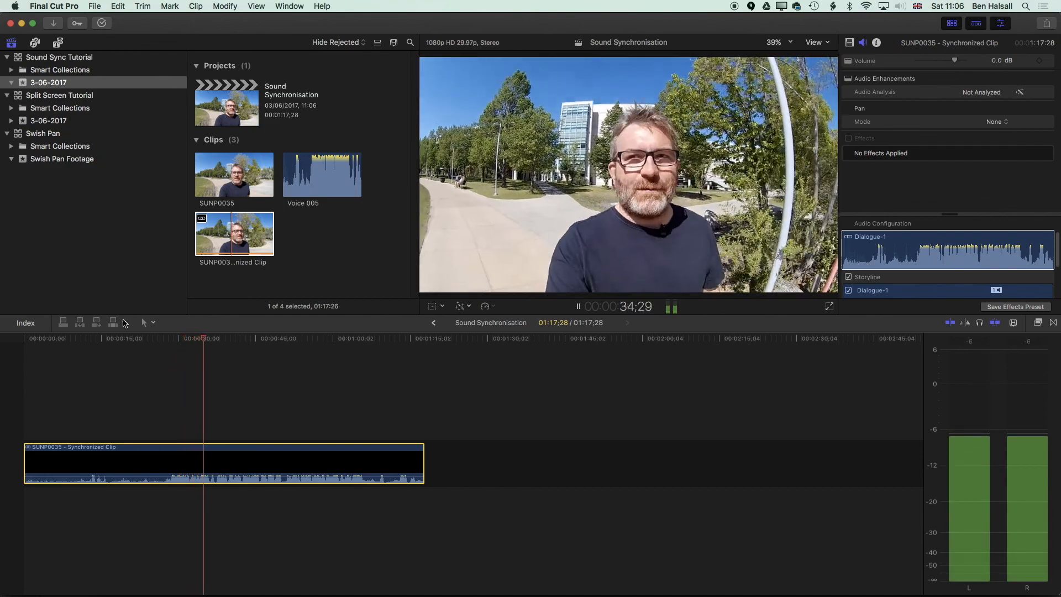
pyautogui.press('space')
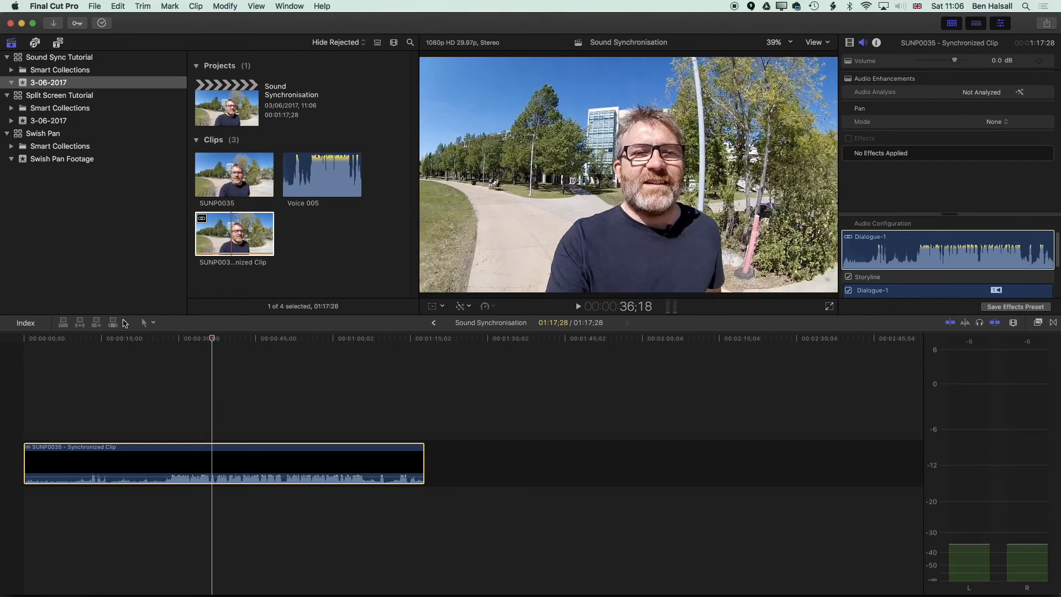
# Play from the start to about 28;08, blade the clip there and delete the opening section.
pyautogui.press('Home')
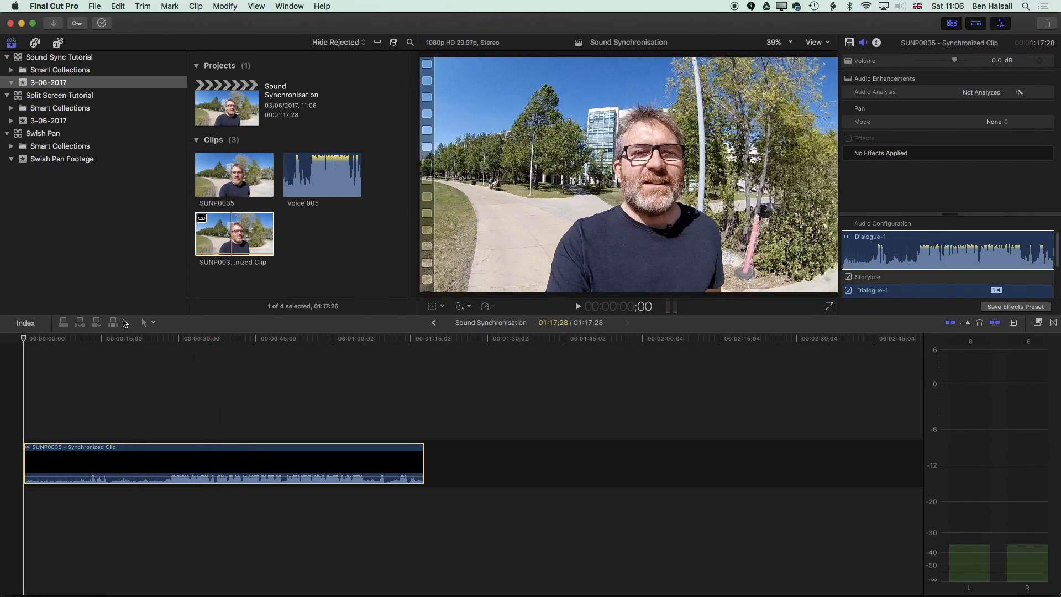
pyautogui.press('space')
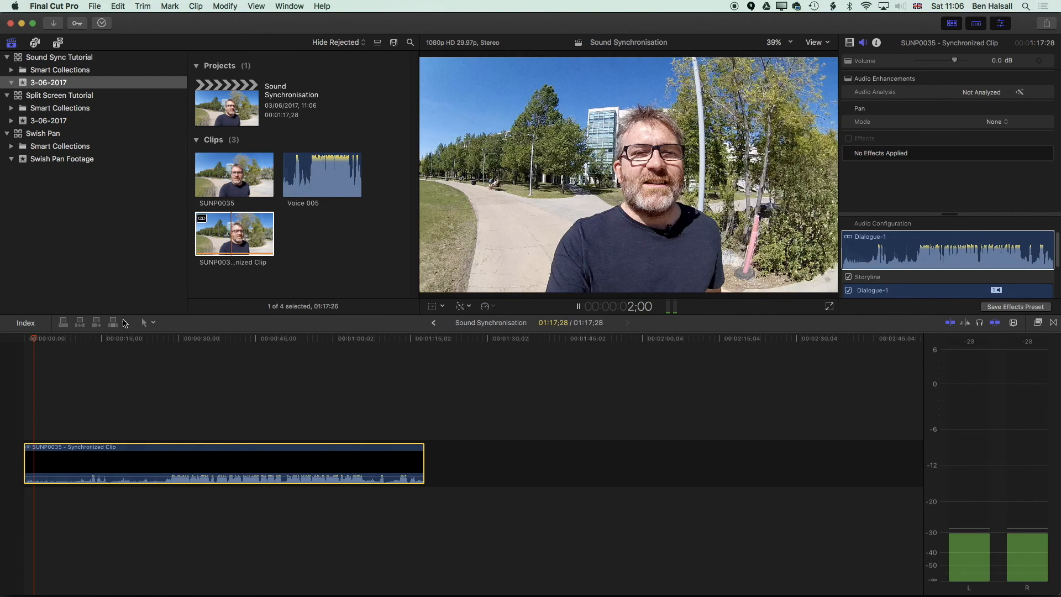
pyautogui.press('l')
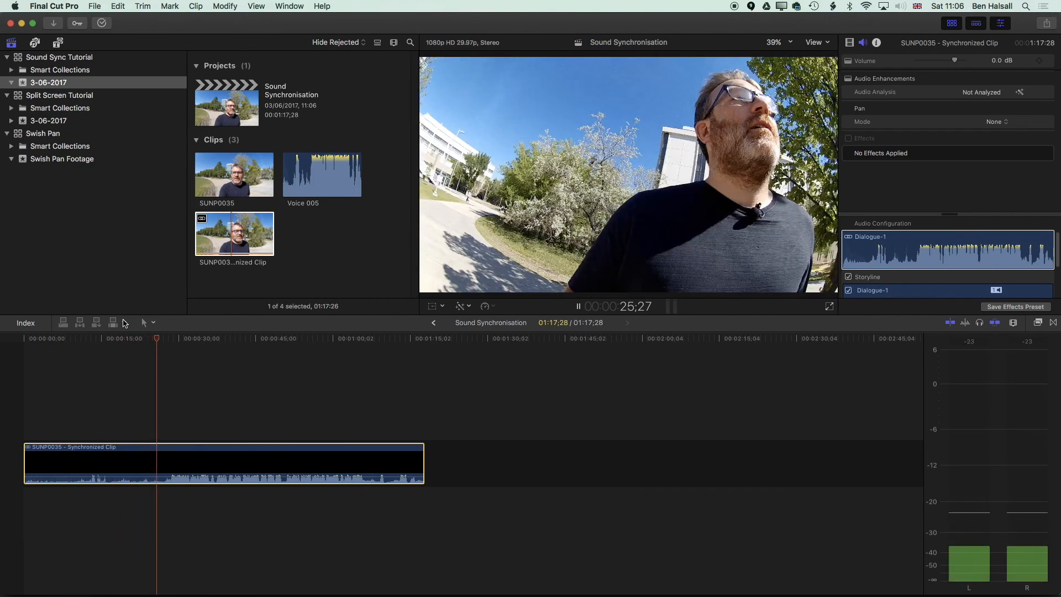
pyautogui.press('space')
pyautogui.press('super+b')
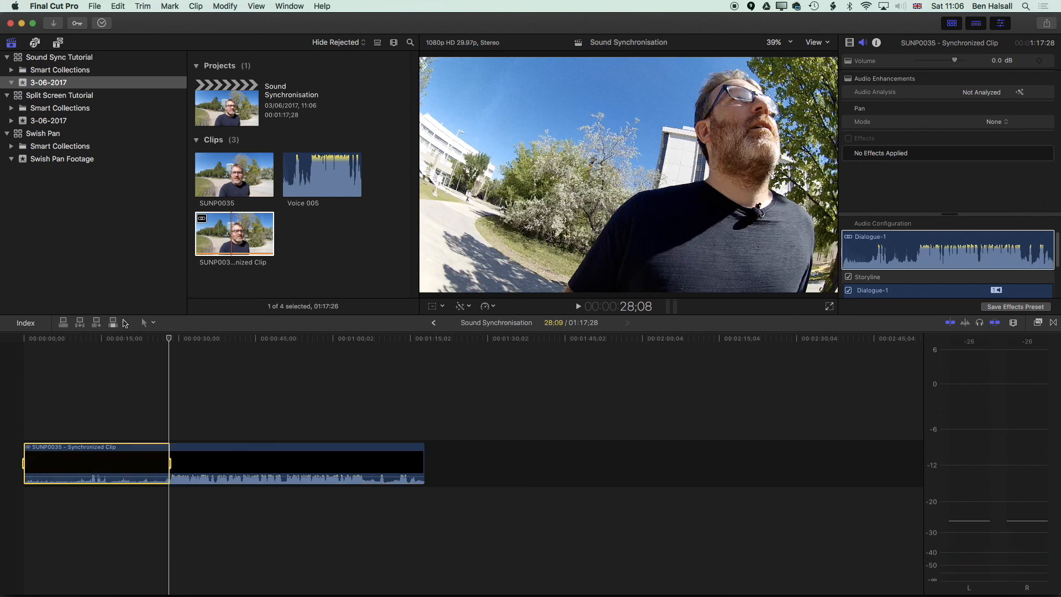
pyautogui.press('BackSpace')
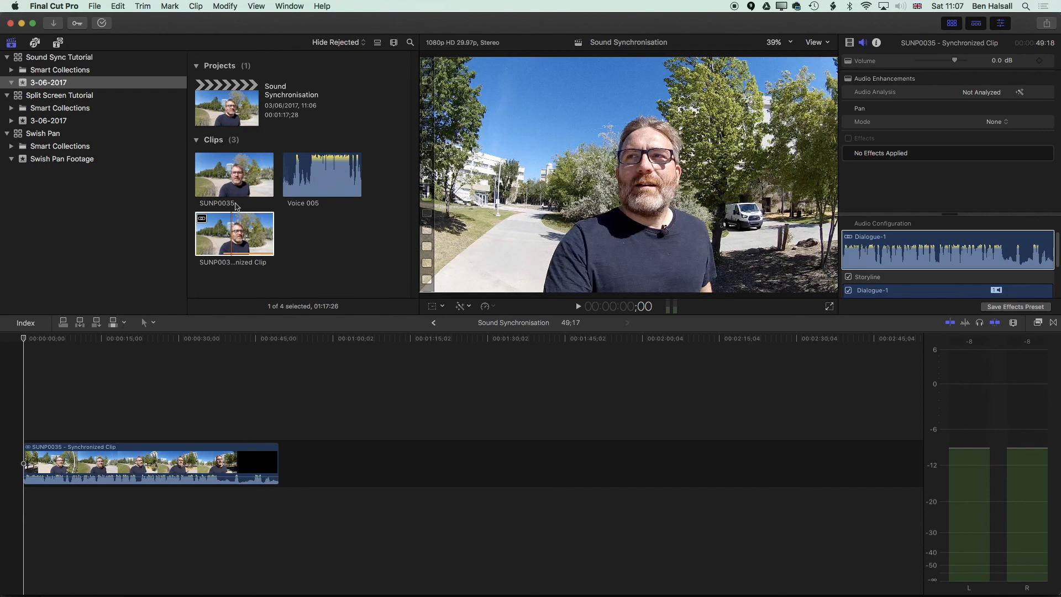
# Open the original SUNP0035 clip and attach Voice 005 audio below its camera audio.
pyautogui.click(220, 183)
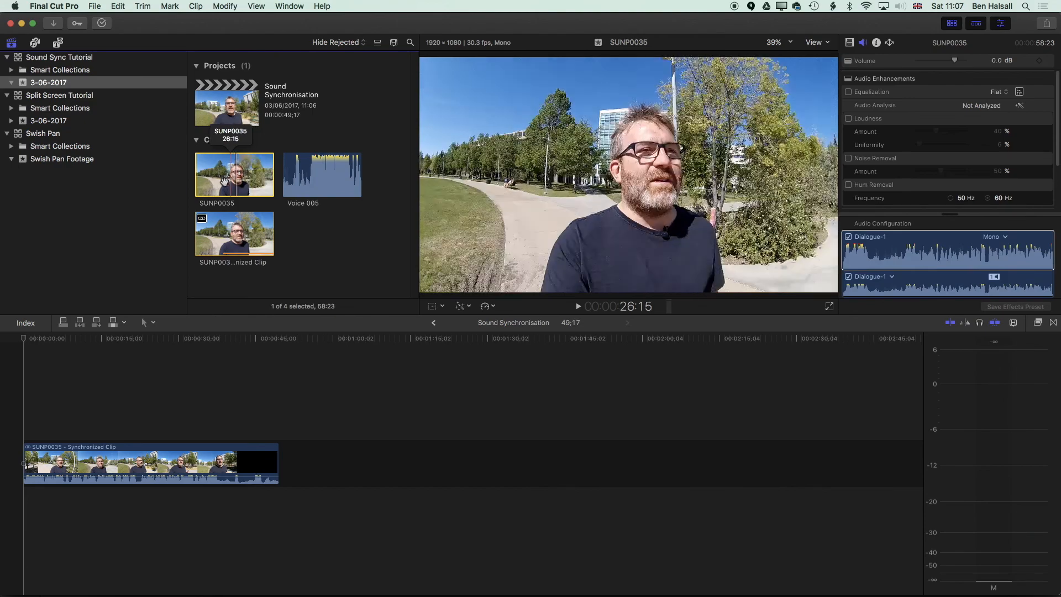
pyautogui.rightClick(228, 178)
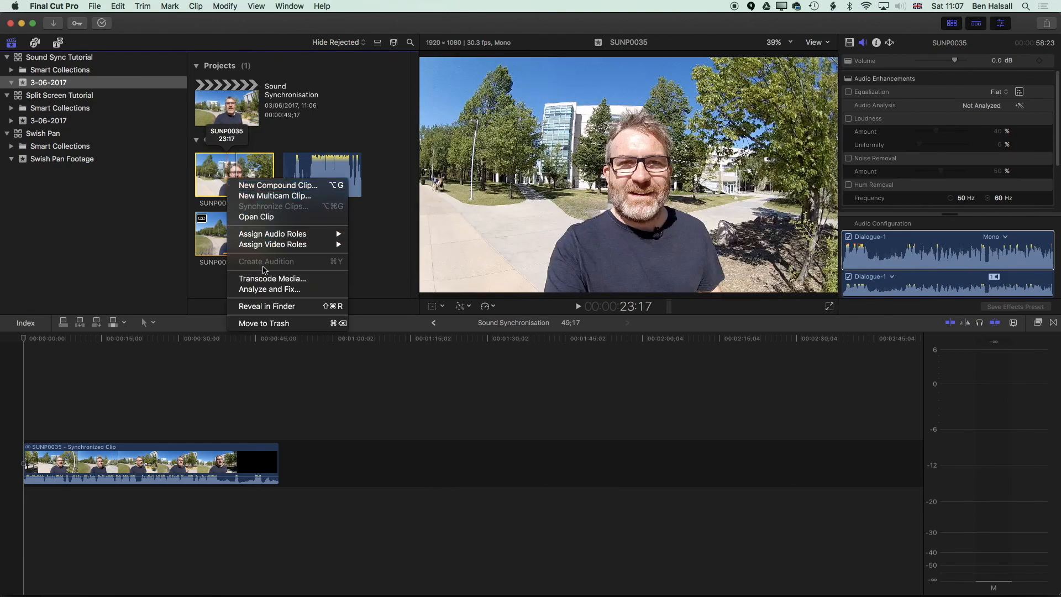
pyautogui.click(257, 216)
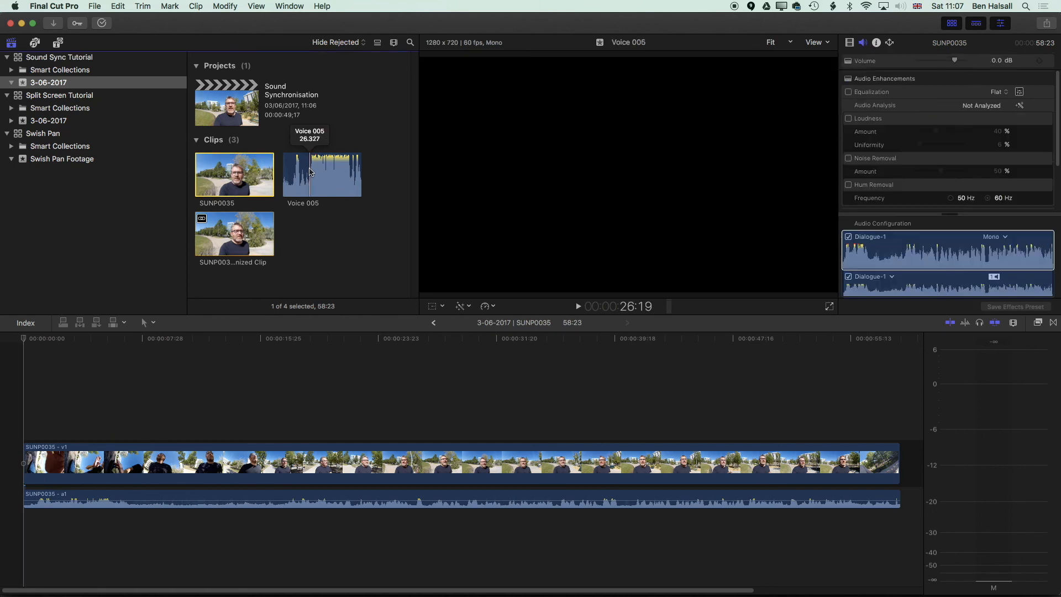
pyautogui.moveTo(309, 172)
pyautogui.mouseDown()
pyautogui.moveTo(51, 543)
pyautogui.moveTo(38, 516)
pyautogui.mouseUp()
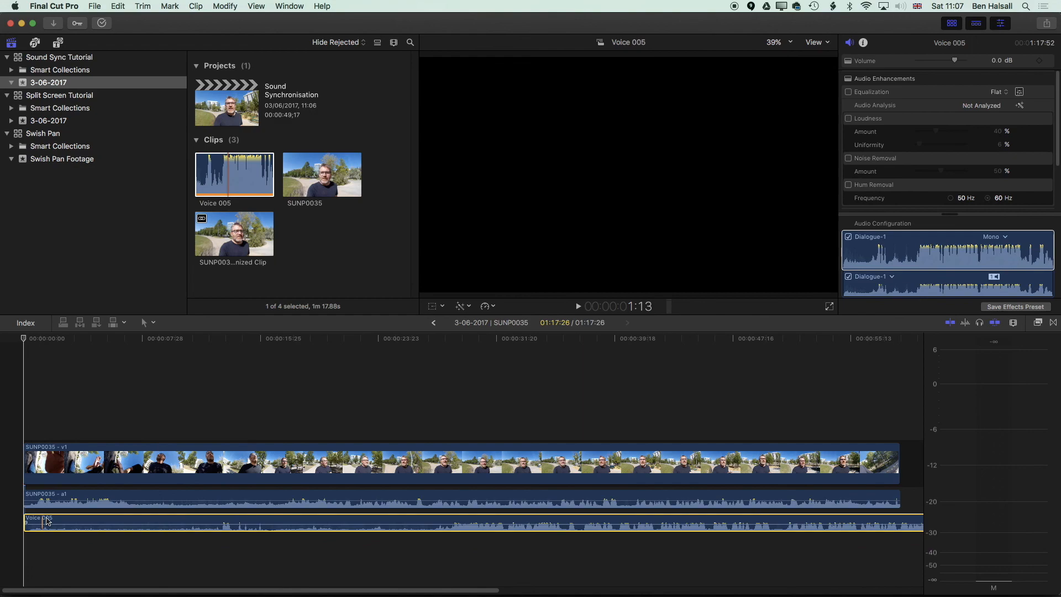
# Slide the Voice 005 audio later to align it, then jump playback to about 26 seconds.
pyautogui.moveTo(34, 525); pyautogui.dragTo(220, 522)
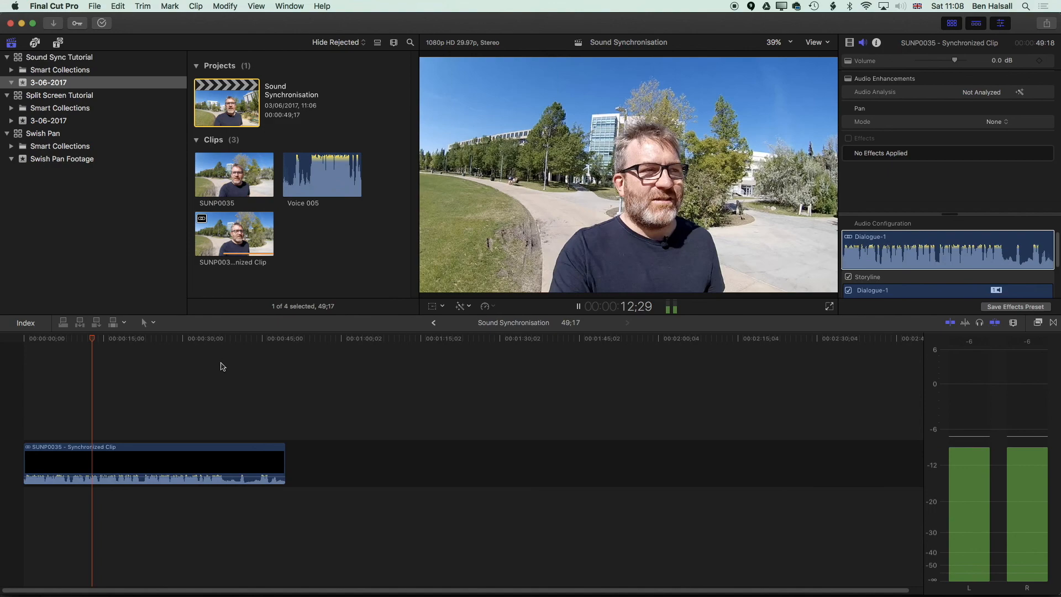
pyautogui.click(140, 470)
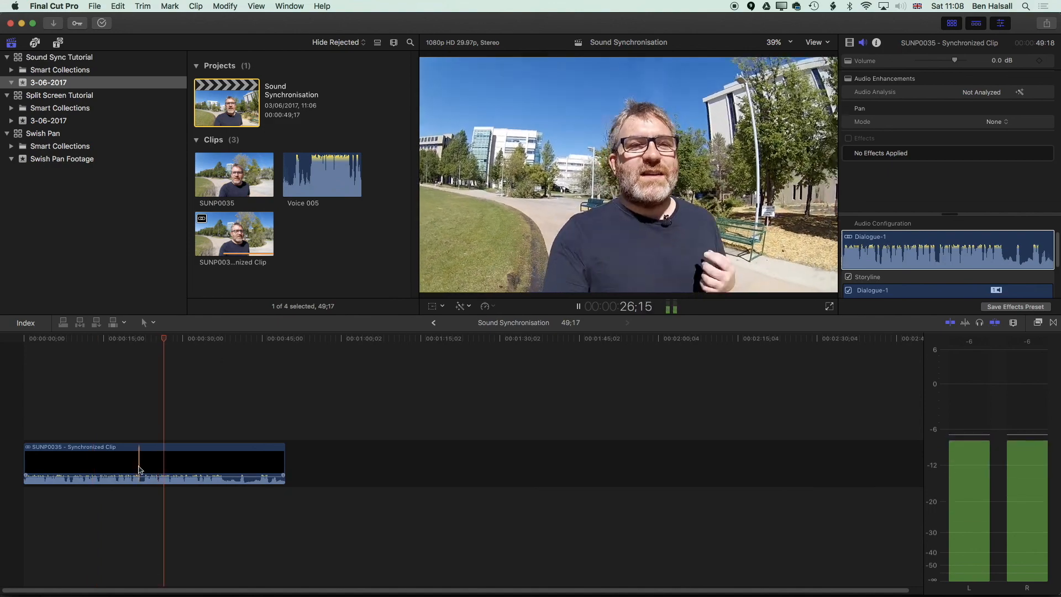